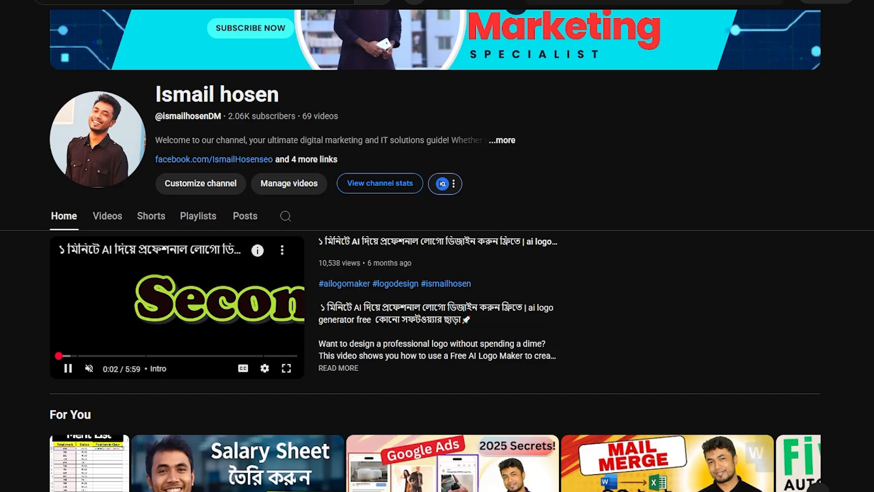
Browse the YouTube channel's home page and its list of popular videos
scroll(437, 246, down, 3)
scroll(437, 246, down, 6)
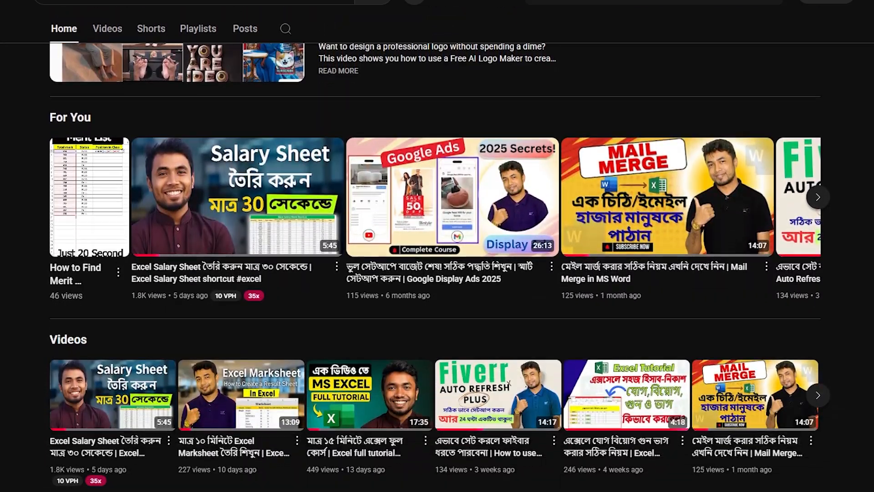
scroll(437, 246, down, 5)
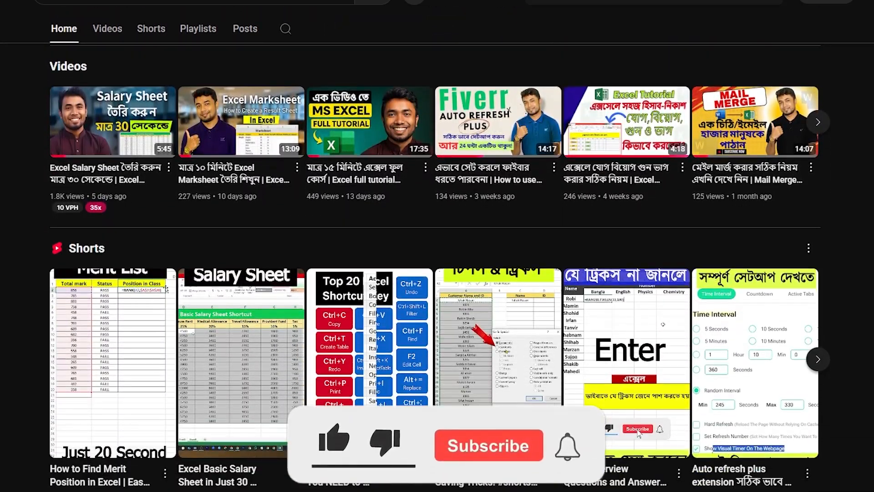
scroll(437, 245, down, 4)
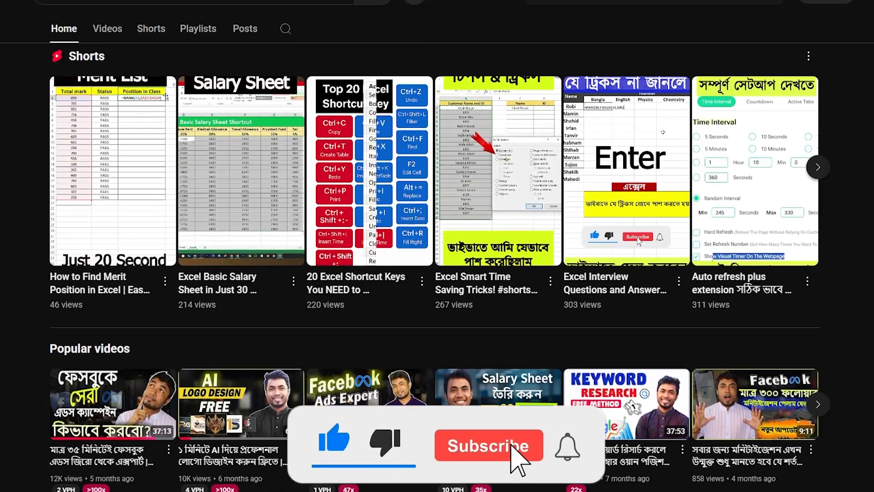
scroll(438, 246, down, 3)
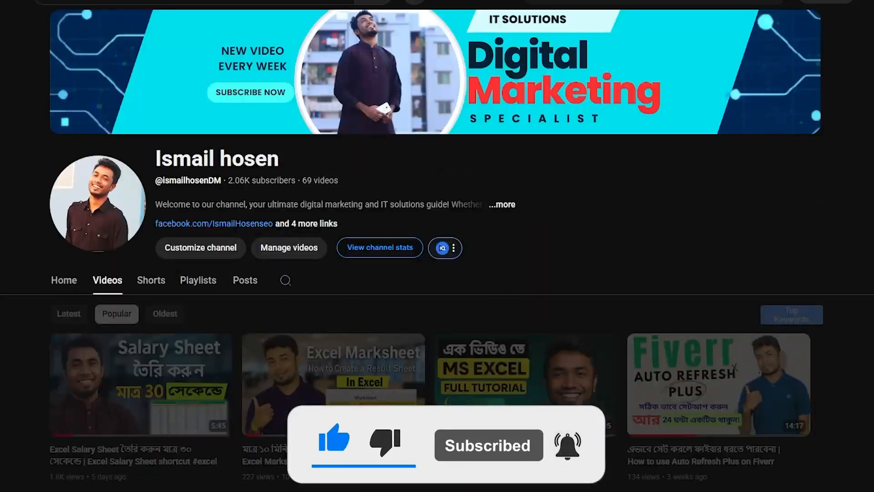
scroll(437, 246, down, 5)
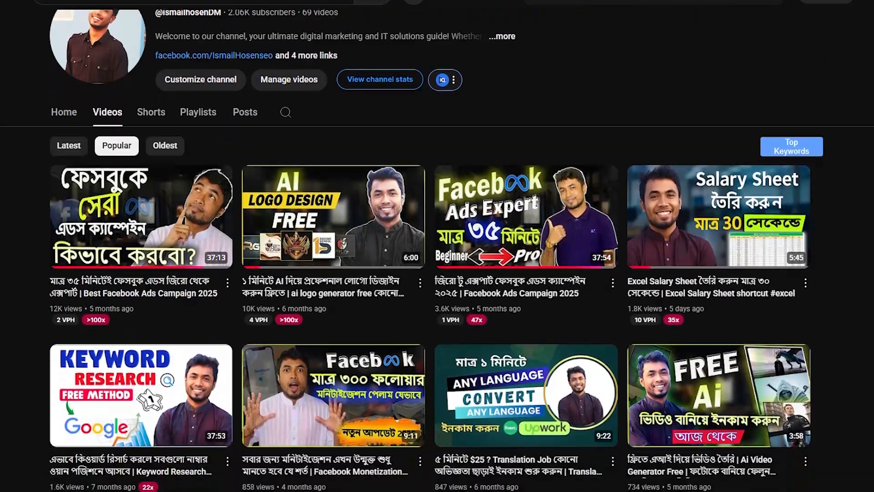
scroll(437, 246, down, 7)
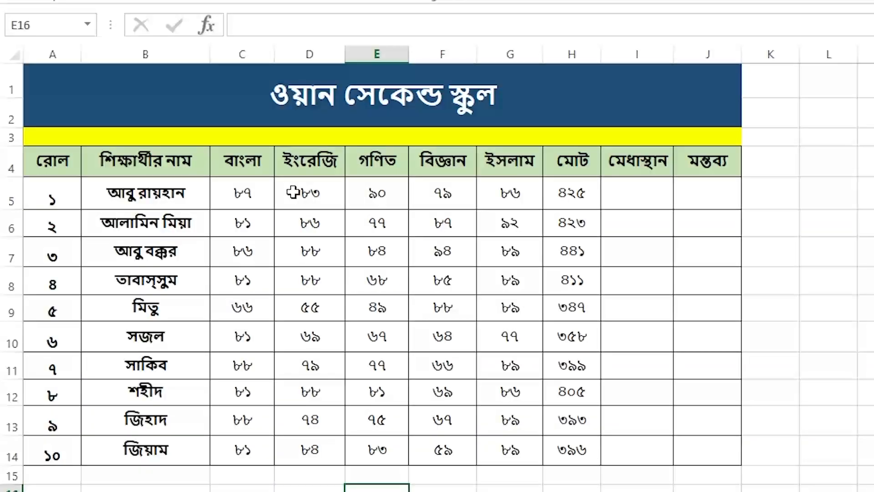
Review the student names and subject marks in the result sheet, and widen the মোট column (H) slightly
drag(177, 172, 186, 407)
drag(246, 164, 511, 445)
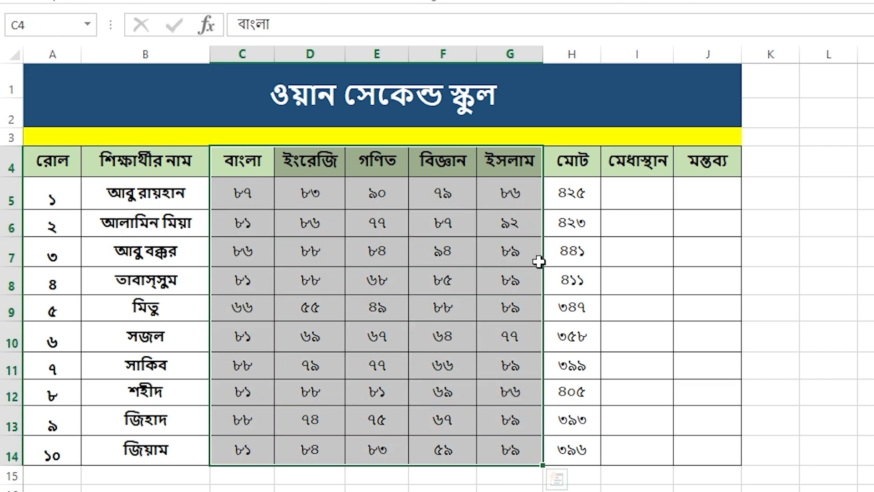
click(567, 174)
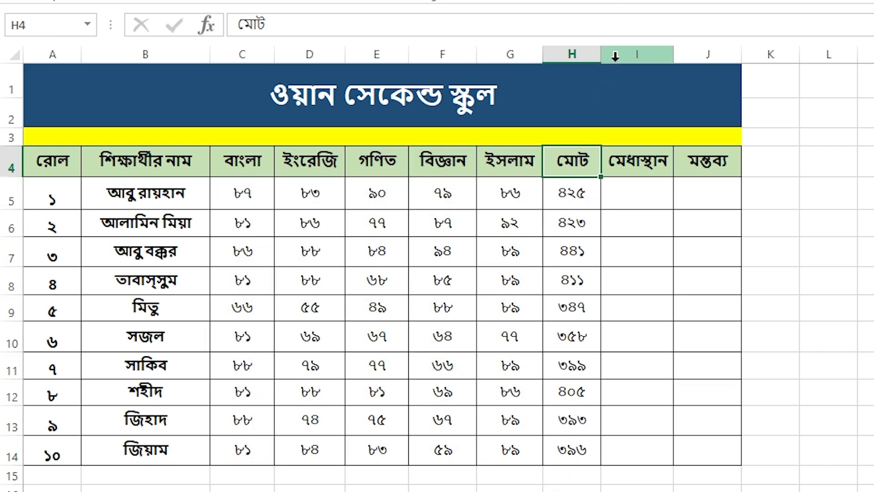
drag(600, 64, 619, 61)
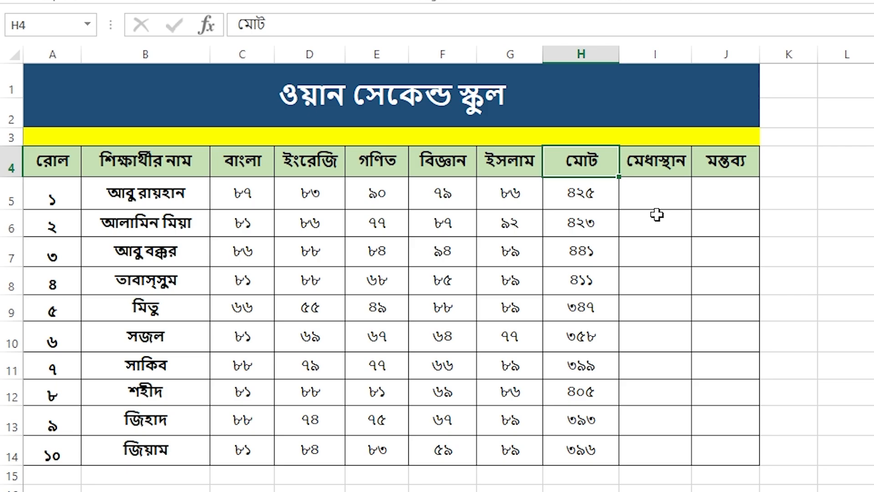
Begin a formula with the RANK function in I5, the first cell under মেধাস্থান
click(653, 194)
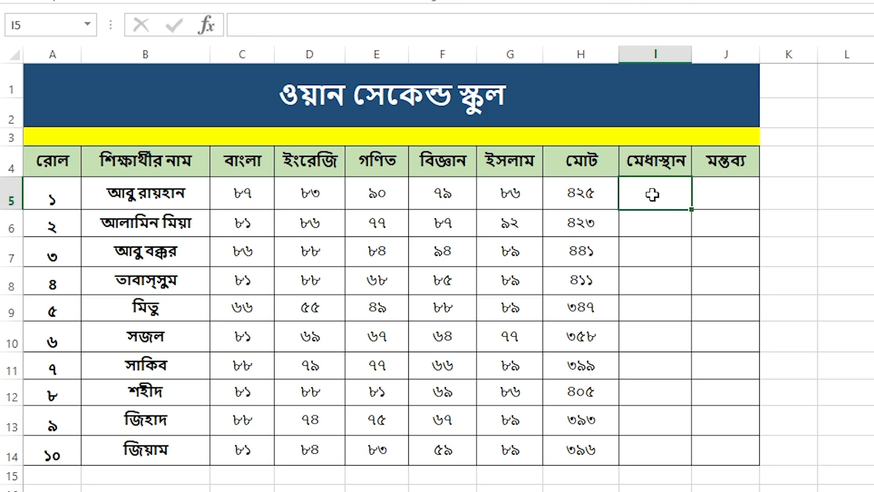
click(271, 26)
click(648, 189)
text(+)
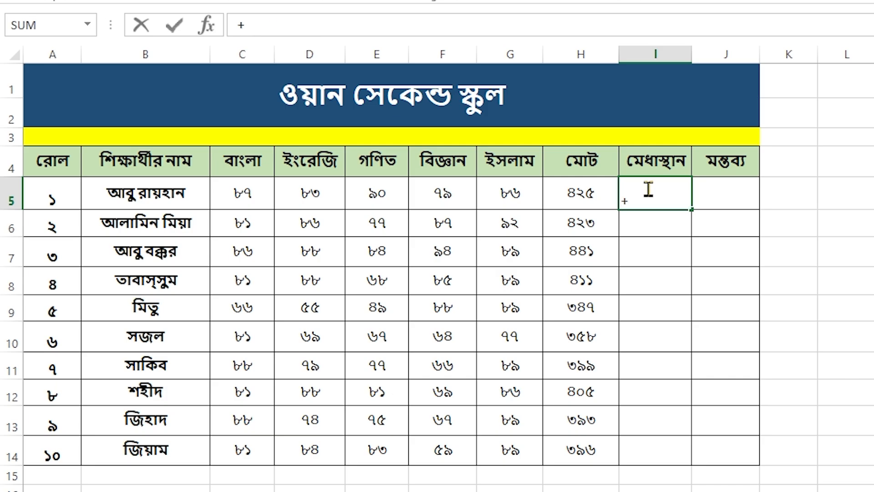
key(BackSpace)
text(=)
text(RA)
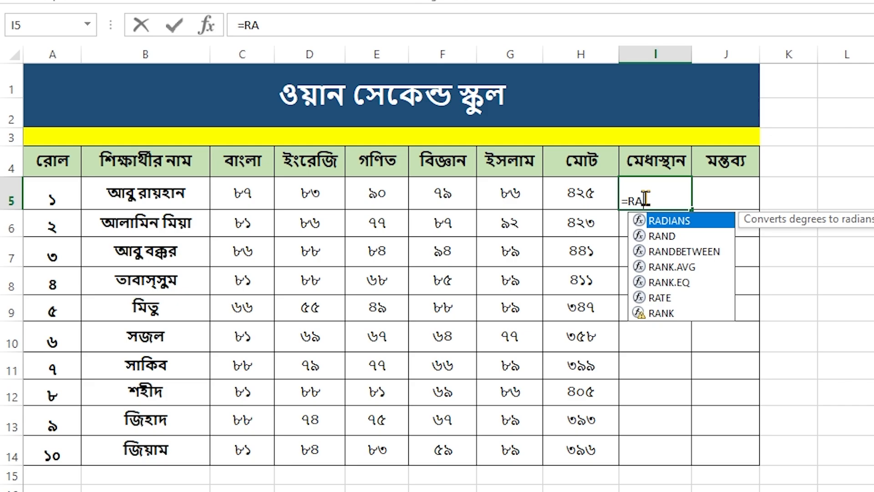
text(NK)
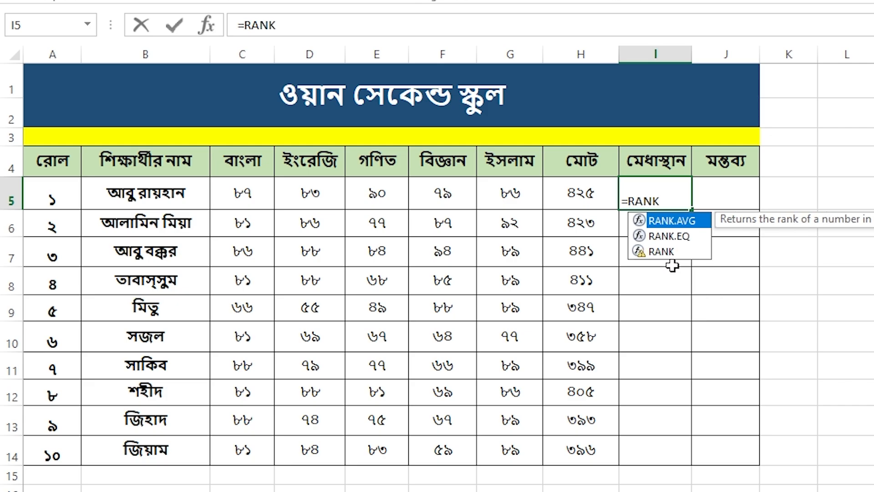
click(663, 253)
double_click(662, 253)
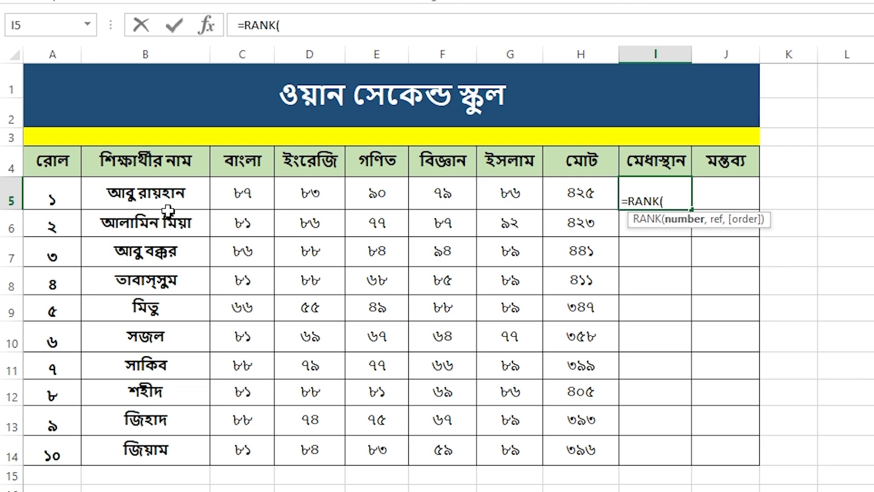
Complete the formula in I5 as =RANK(H5,H5:H14) and fill it down through I14
click(585, 197)
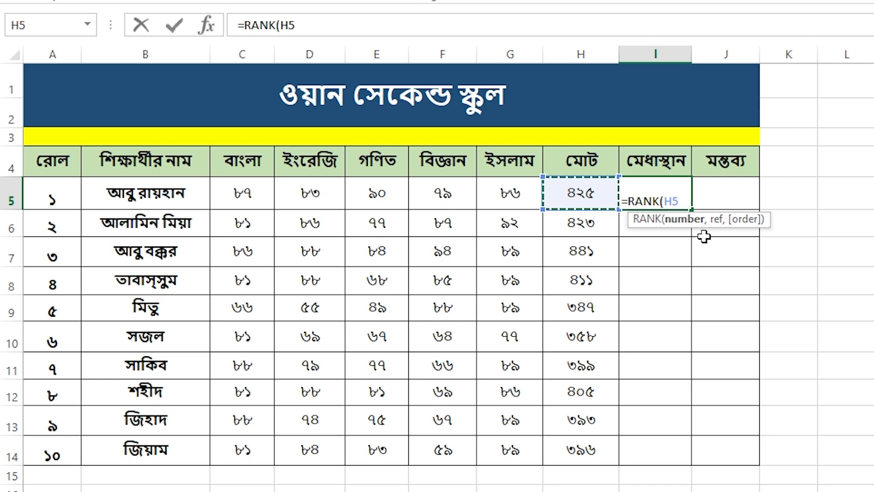
text(,)
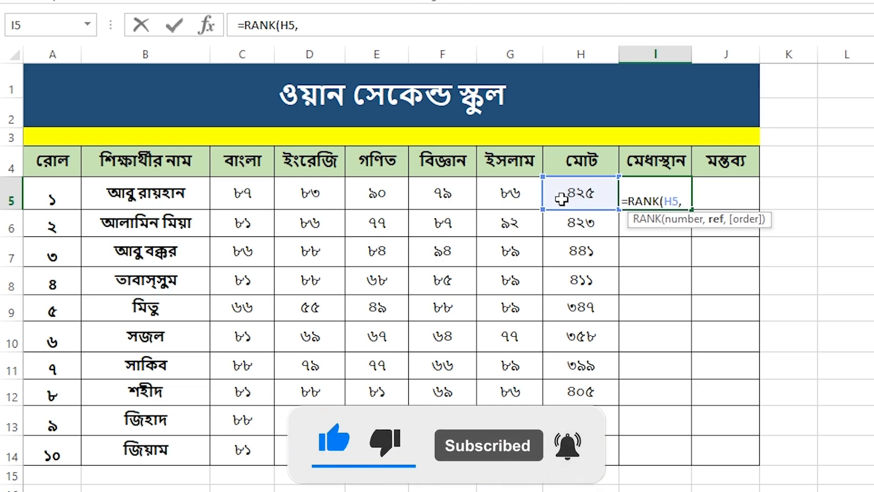
click(582, 204)
drag(582, 205, 576, 452)
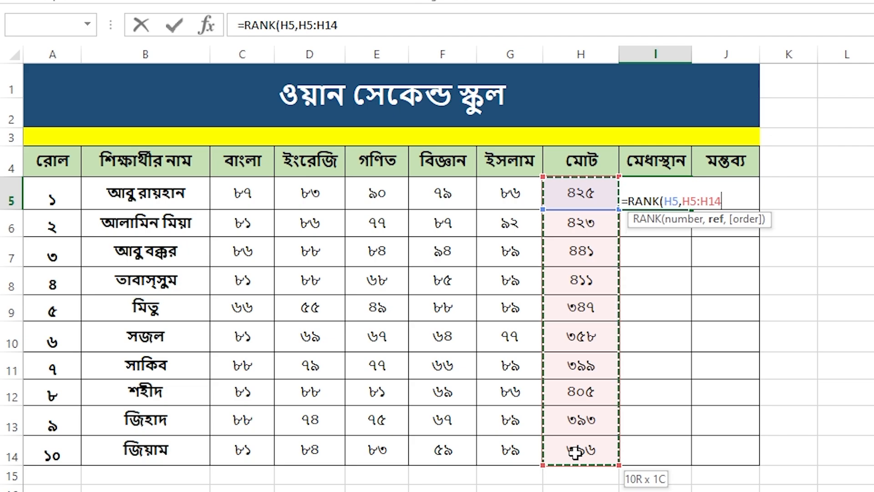
drag(576, 452, 576, 452)
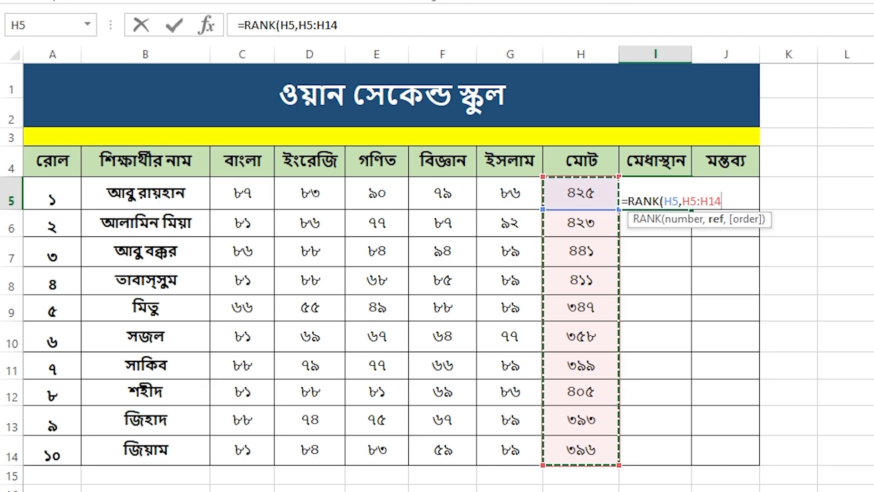
text())
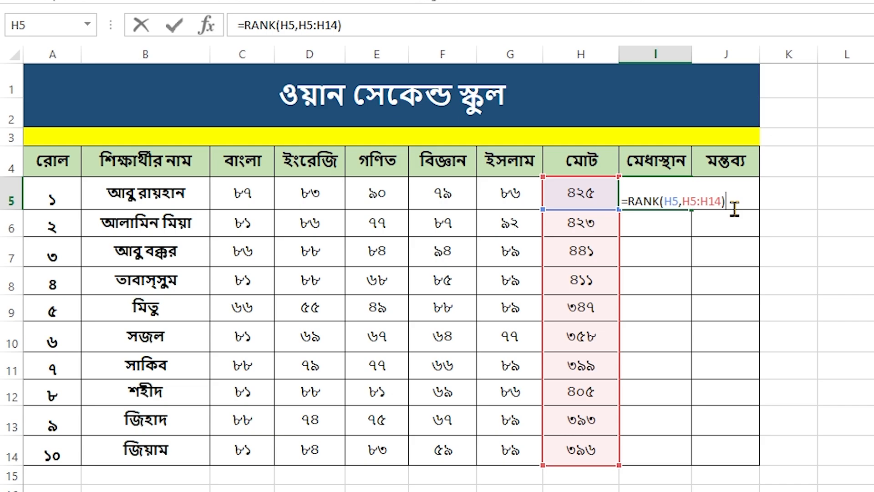
key(Return)
click(662, 197)
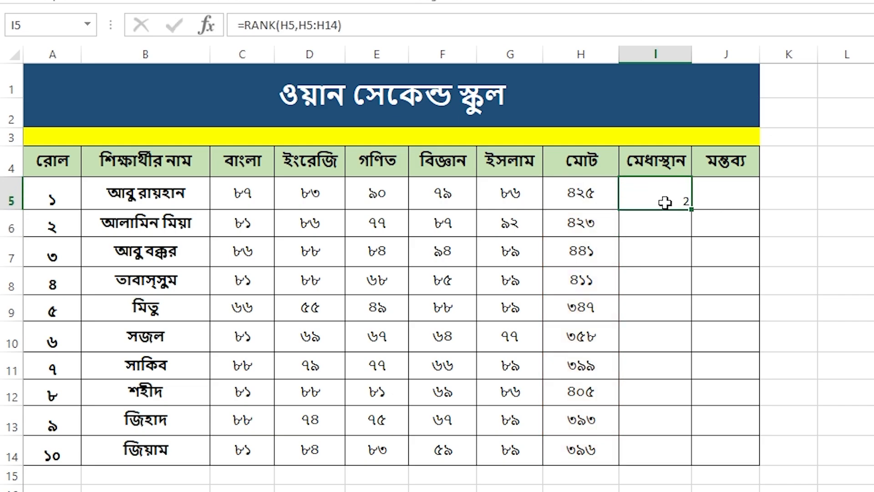
drag(692, 218, 681, 440)
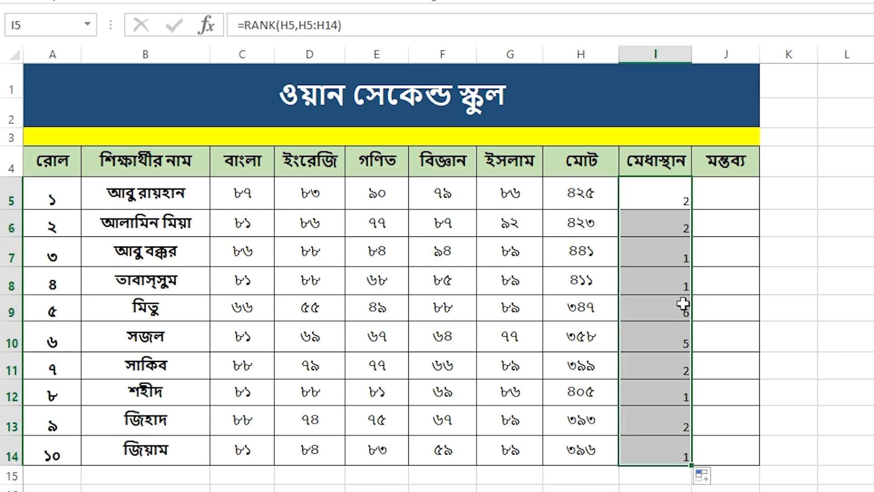
Examine the cell references of the filled RANK formulas in I8, I12, I14 and I6
click(667, 282)
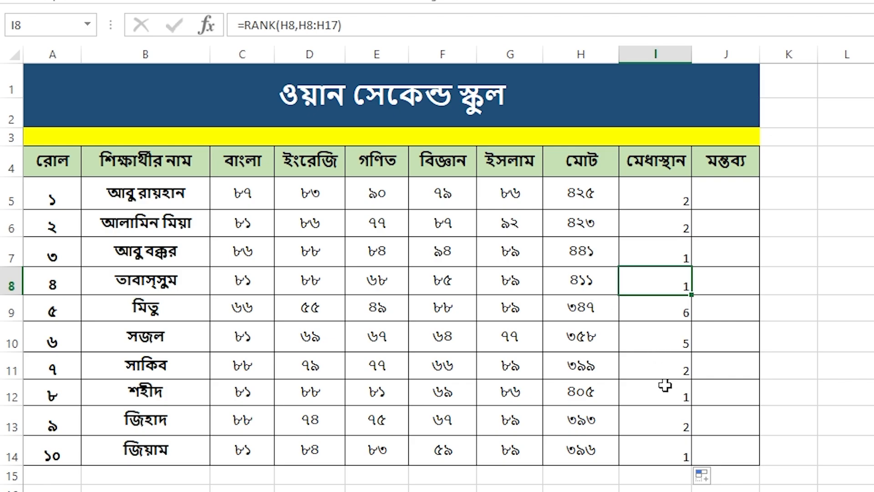
click(667, 399)
click(669, 456)
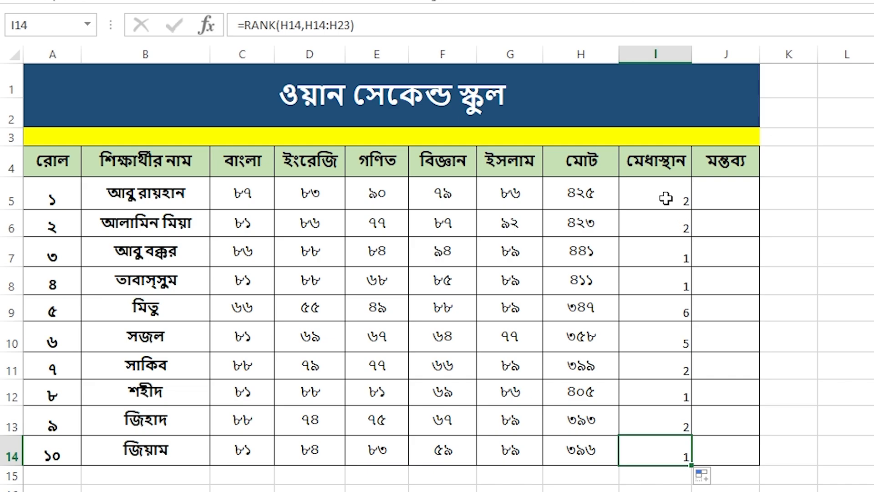
click(371, 25)
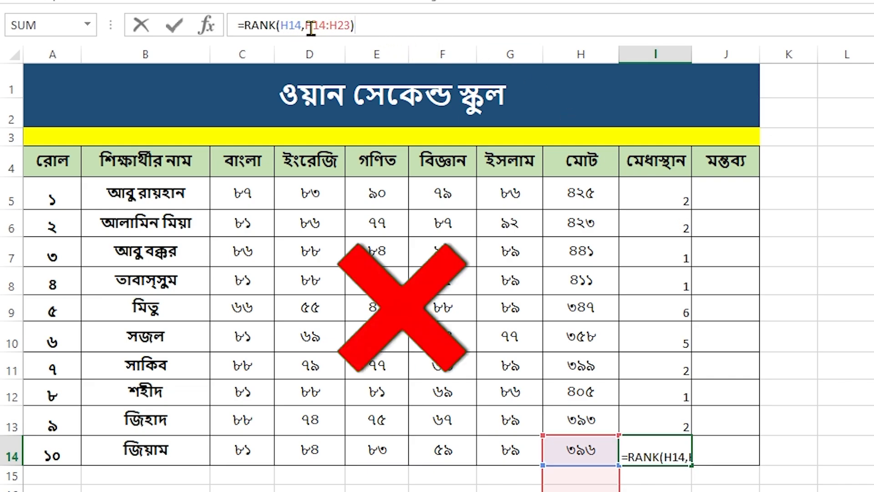
click(668, 223)
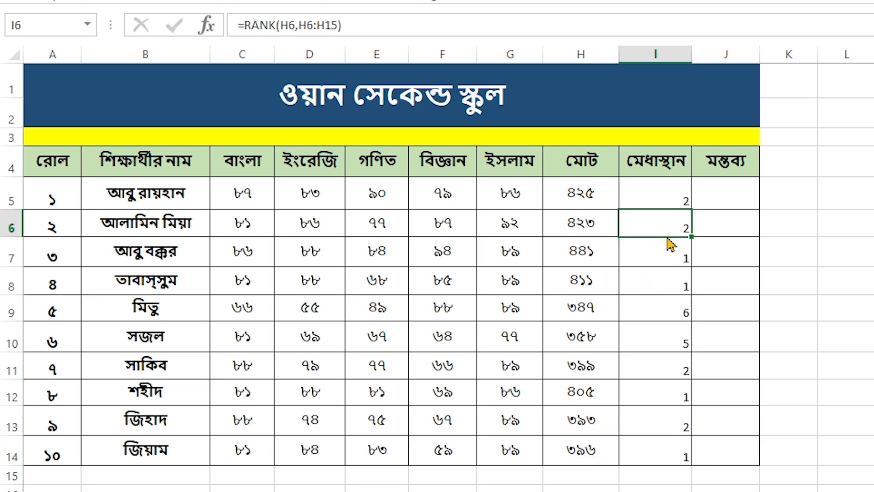
drag(667, 238, 668, 352)
click(873, 419)
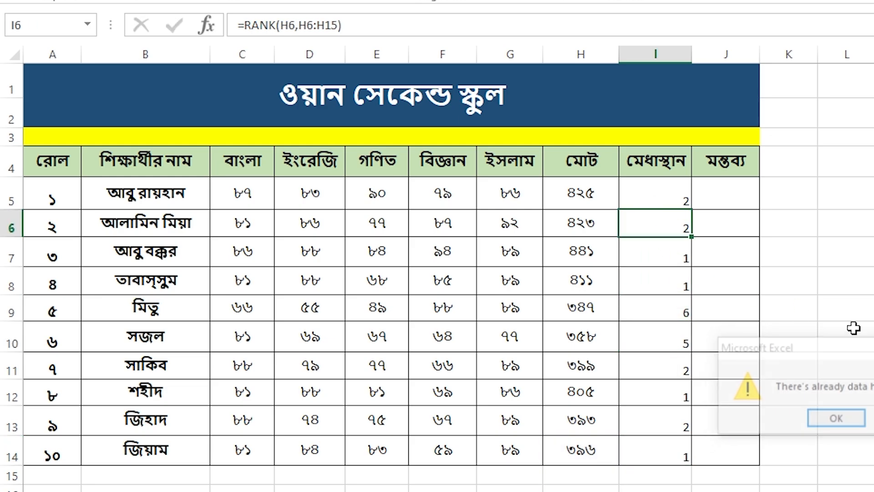
click(300, 25)
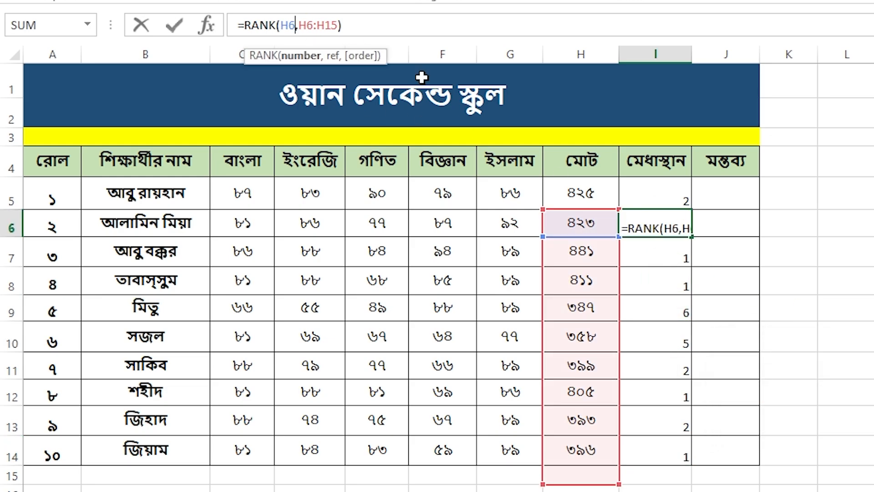
Make the reference range in I5 absolute so the formula reads =RANK(H5,$H$5:$H$14)
click(664, 200)
double_click(662, 200)
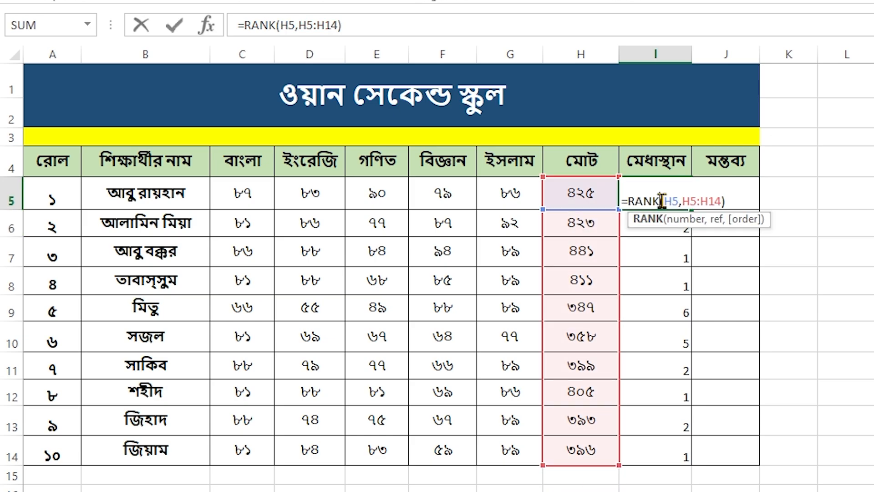
click(688, 201)
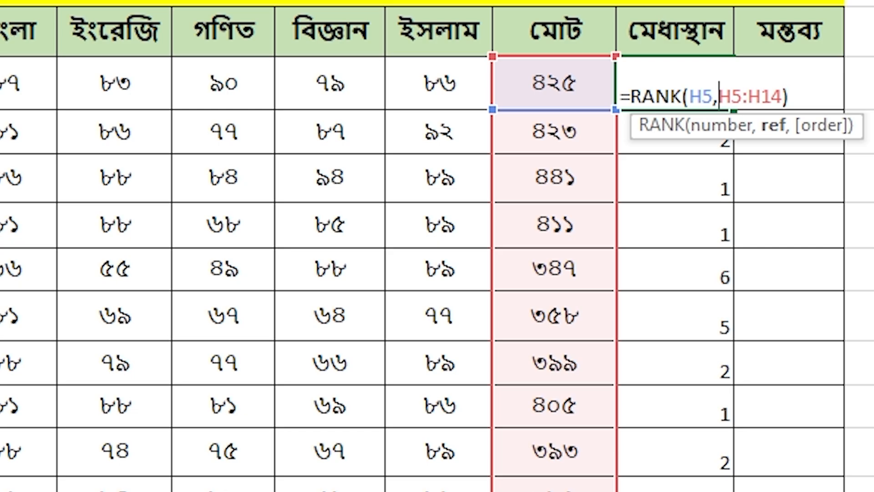
text($)
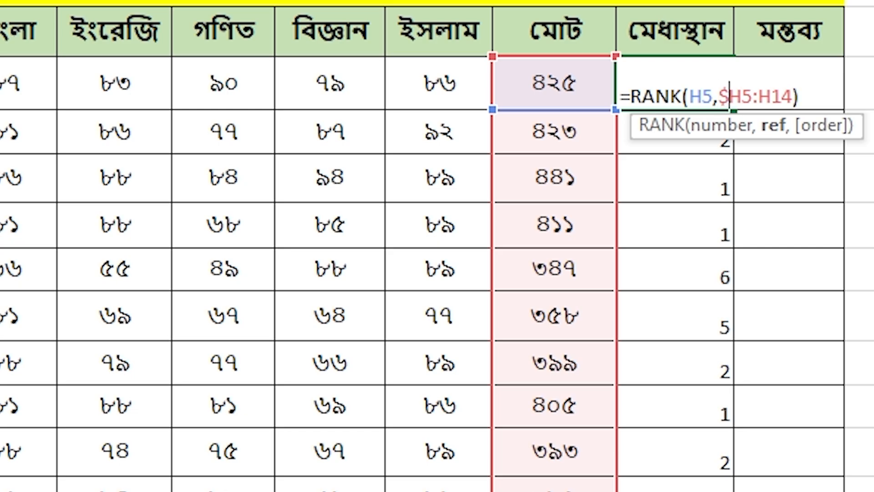
click(743, 97)
text($H)
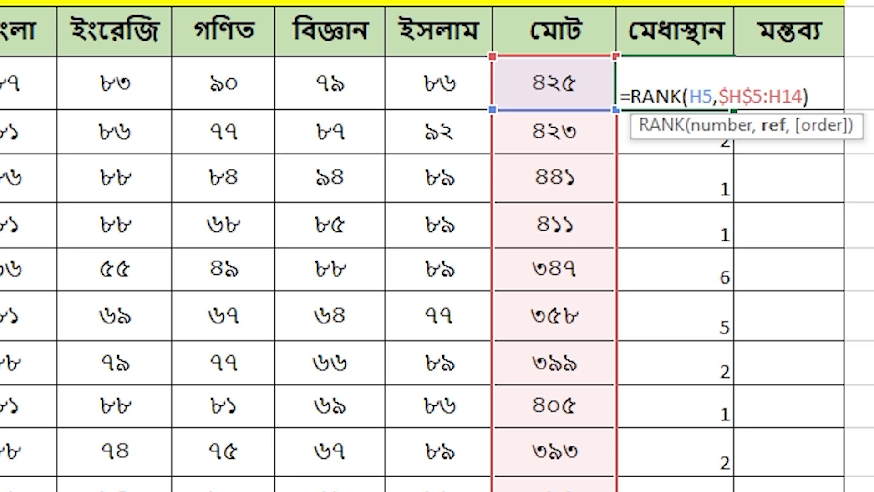
text($)
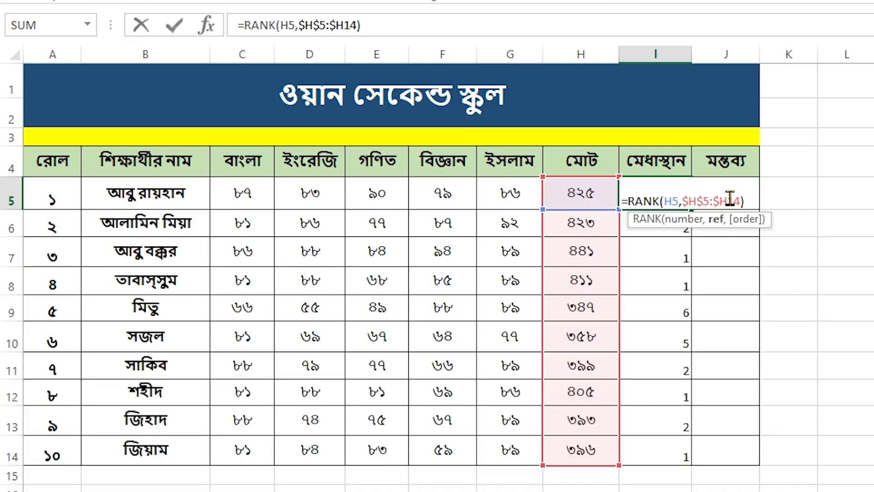
click(794, 97)
text($)
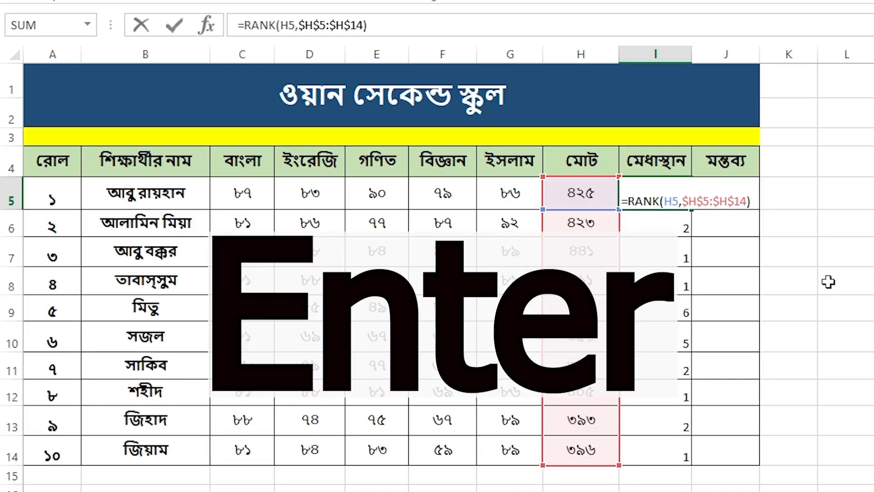
key(Return)
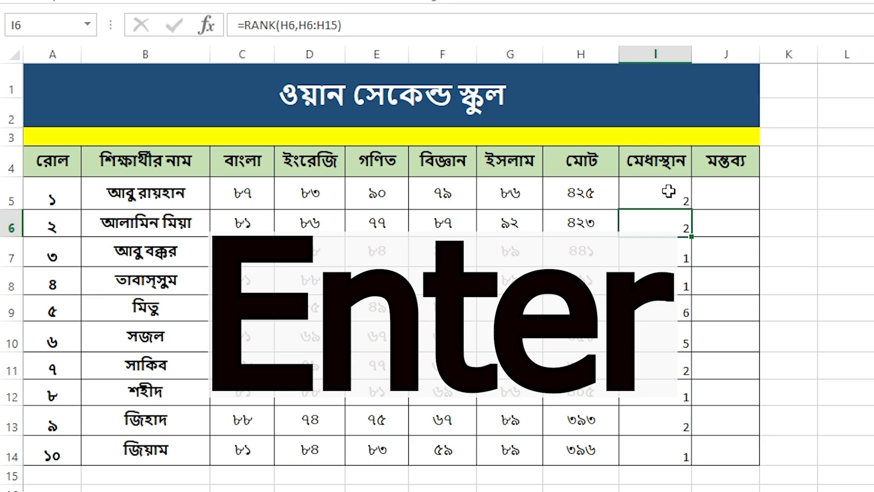
click(668, 193)
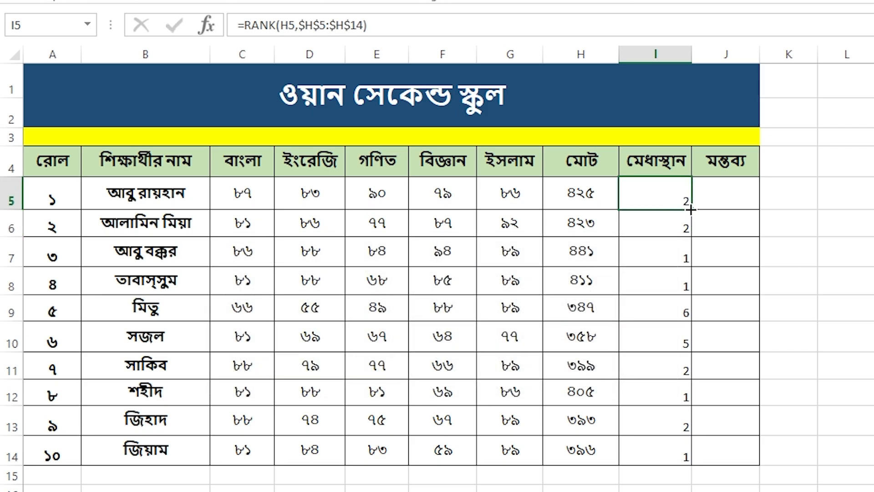
Fill the absolute-range RANK formula from I5 down through I14 and centre the merit positions horizontally
drag(690, 208, 694, 472)
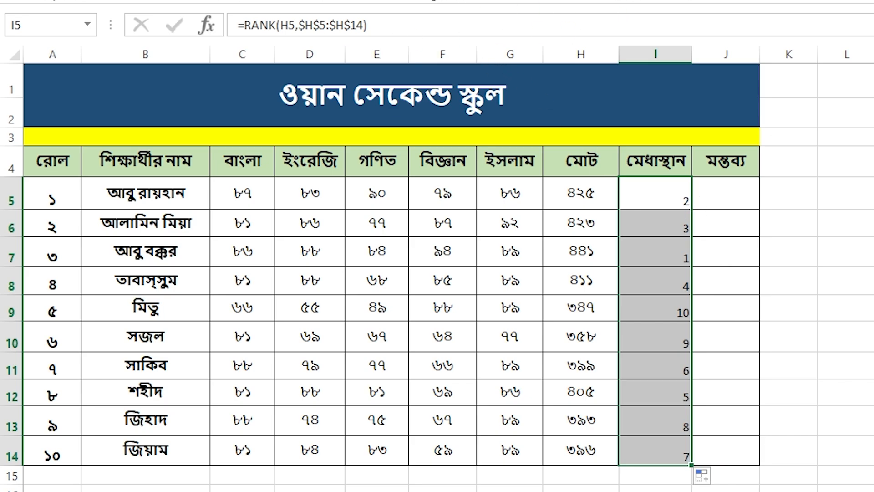
click(681, 261)
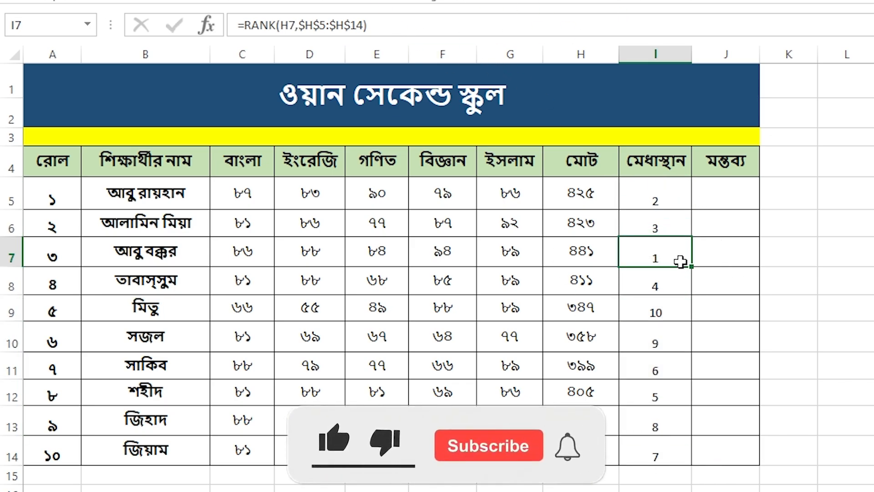
click(665, 191)
click(658, 230)
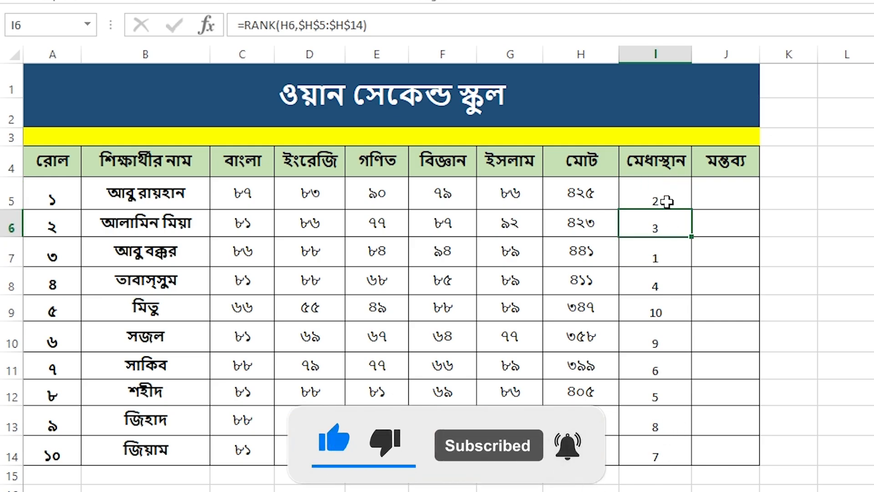
Make the merit positions in column I bold
click(655, 55)
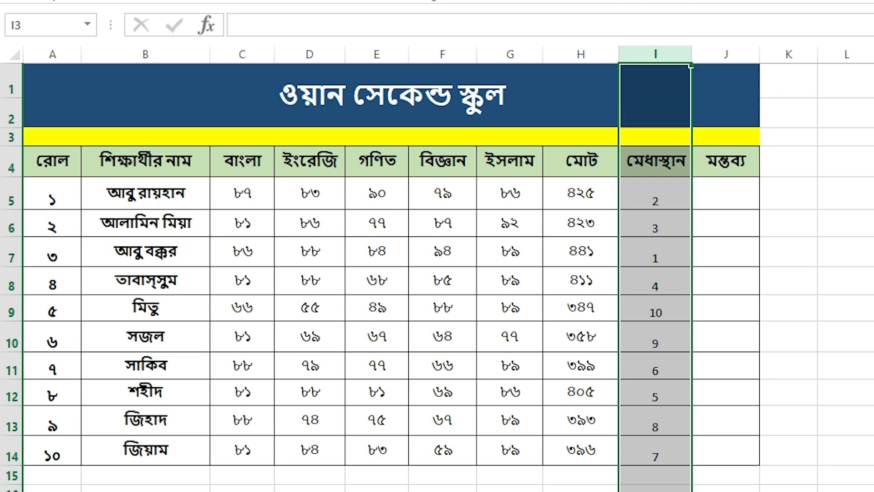
click(647, 201)
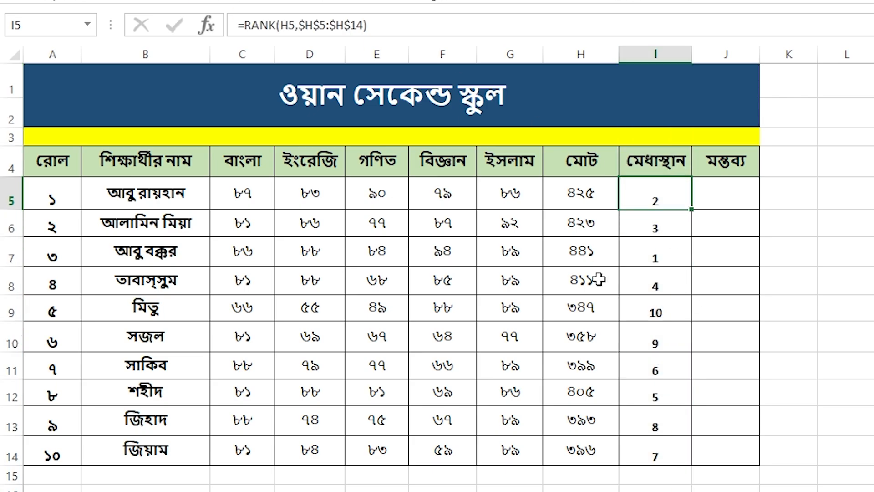
Compare the total marks in H7 and H5 with the merit positions in I5:I14
click(595, 254)
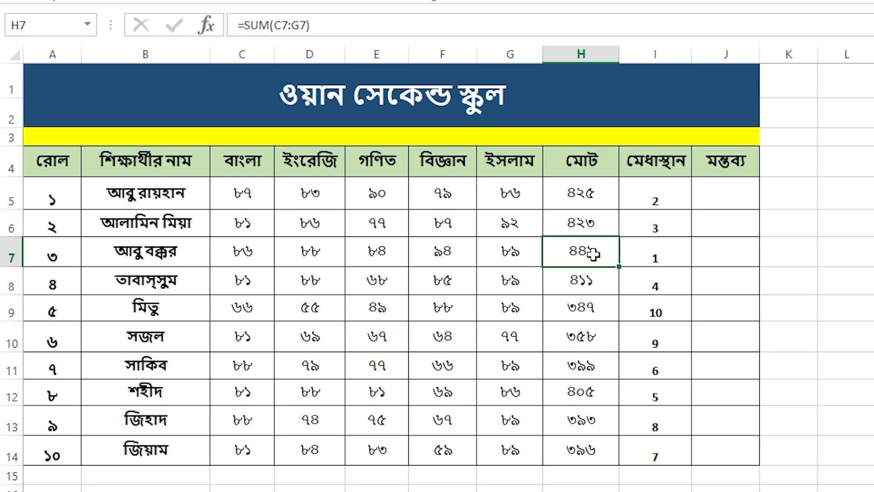
click(653, 202)
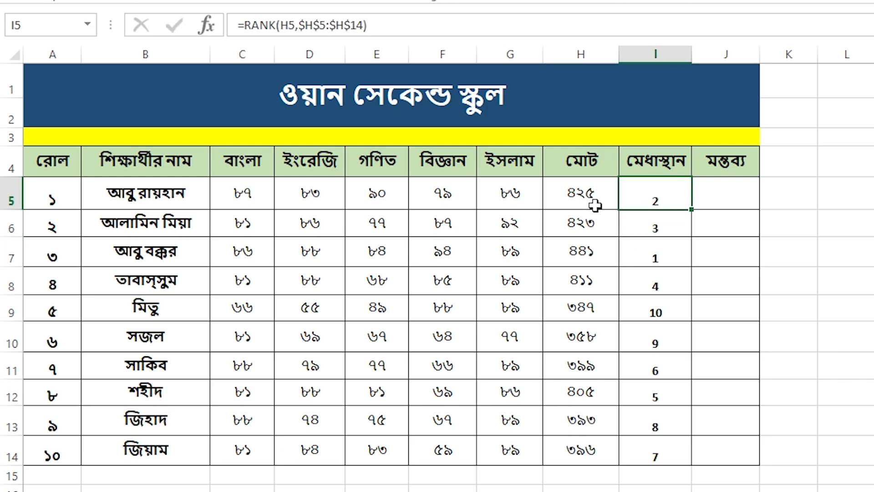
click(593, 205)
drag(680, 202, 685, 456)
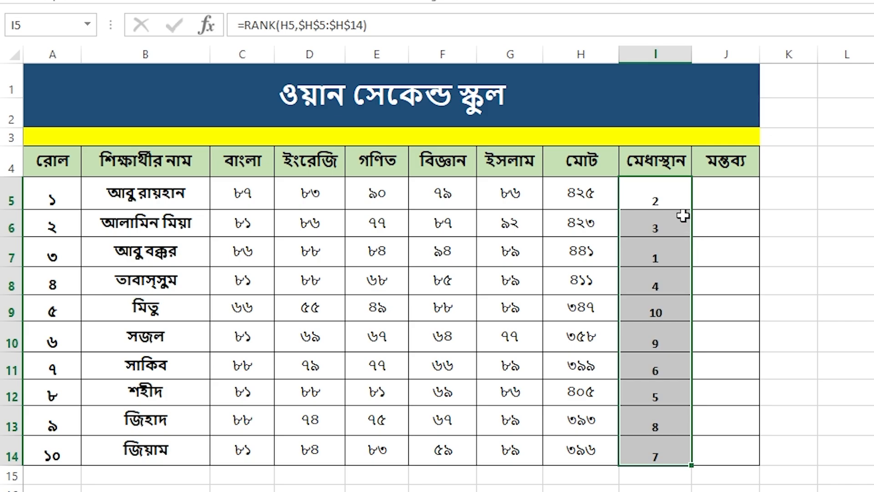